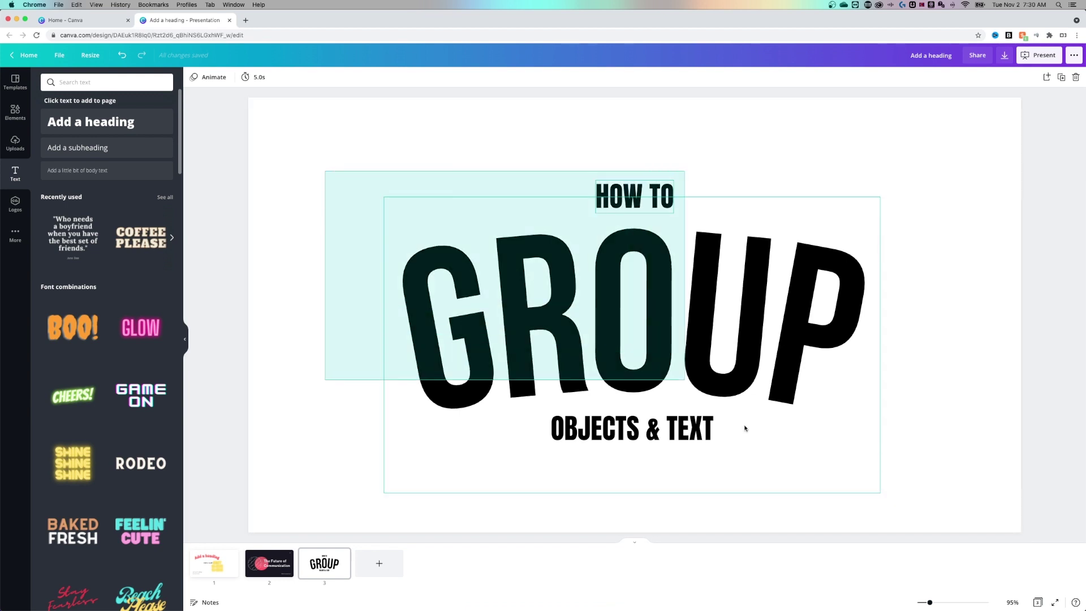
Marquee-select the HOW TO, GROUP and OBJECTS & TEXT text boxes together
{"action": "left_click_drag", "start_coordinate": [326, 172], "coordinate": [848, 489]}
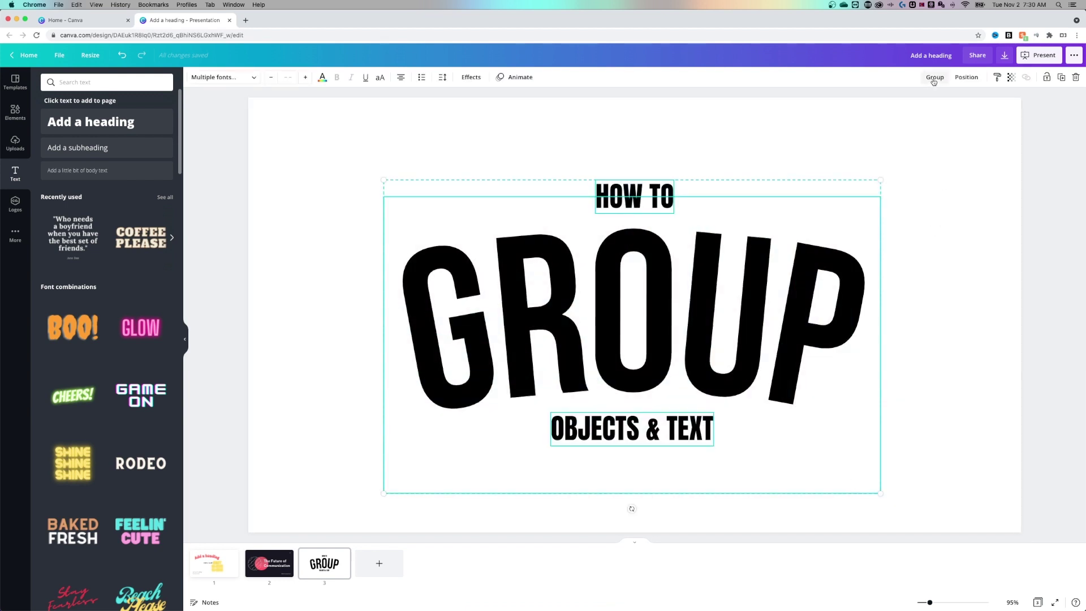
Group the three selected texts from the right-click menu, then dismiss the ungroup tip
{"action": "right_click", "coordinate": [619, 262]}
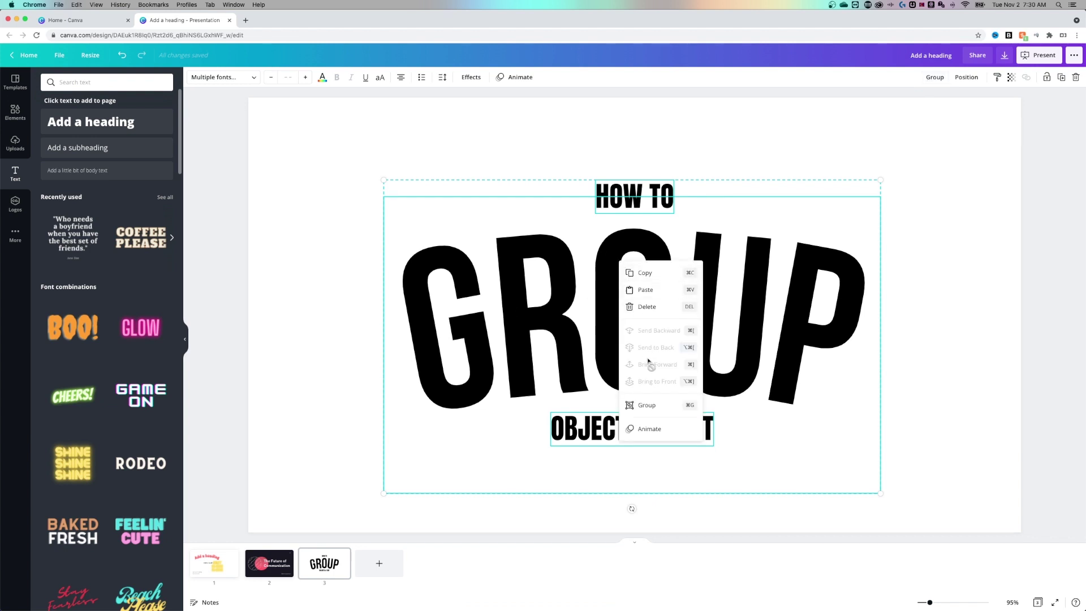
{"action": "left_click", "coordinate": [647, 405]}
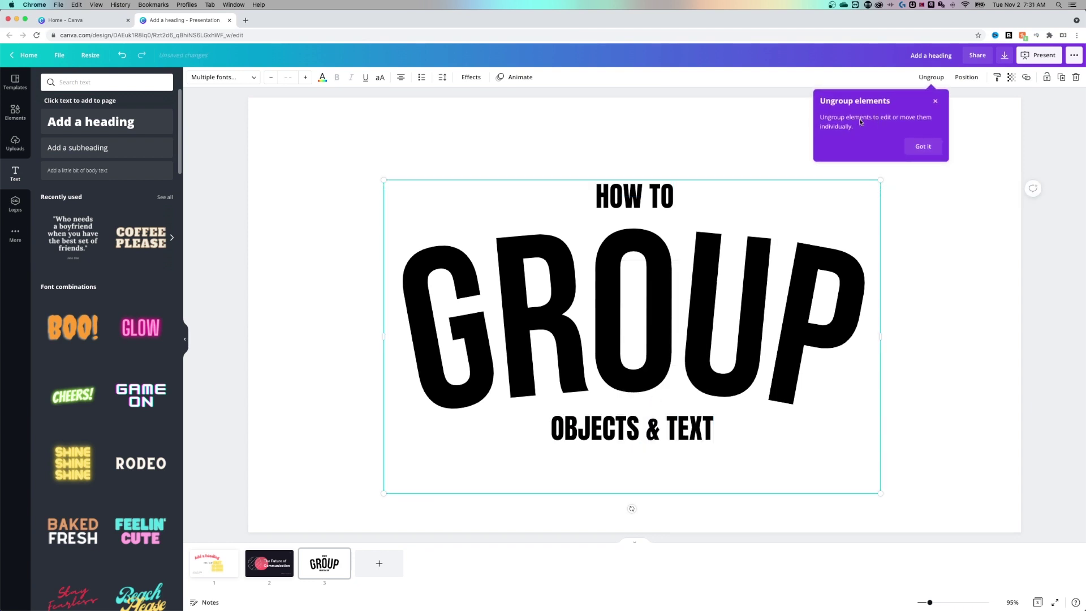
{"action": "left_click", "coordinate": [923, 147]}
{"action": "left_click", "coordinate": [636, 199]}
Select the HOW TO and GROUP text, exit editing with Escape, then shrink the group
{"action": "triple_click", "coordinate": [637, 199]}
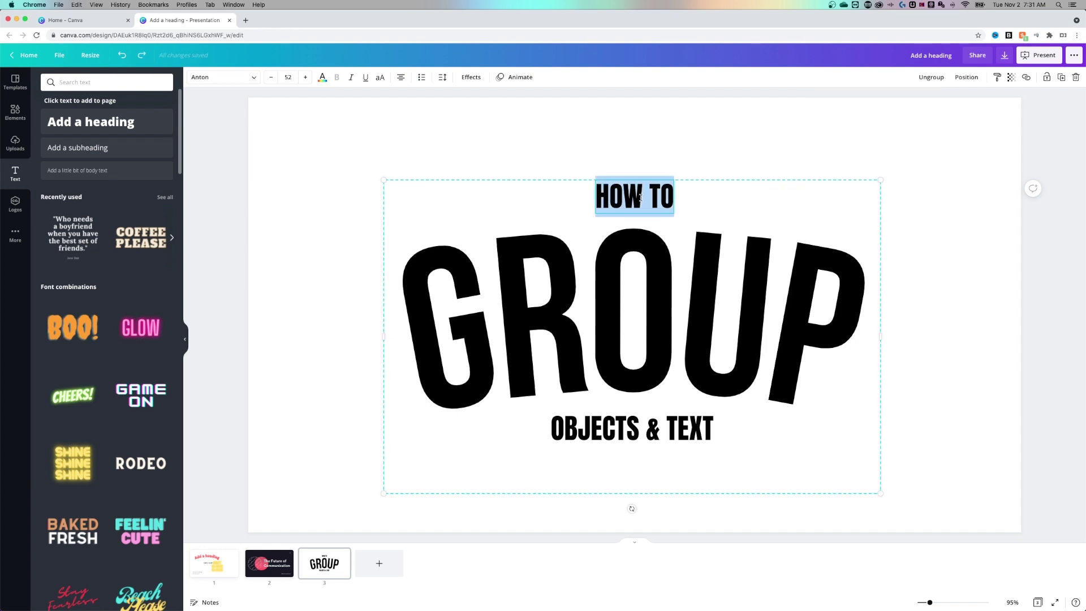
{"action": "double_click", "coordinate": [641, 270]}
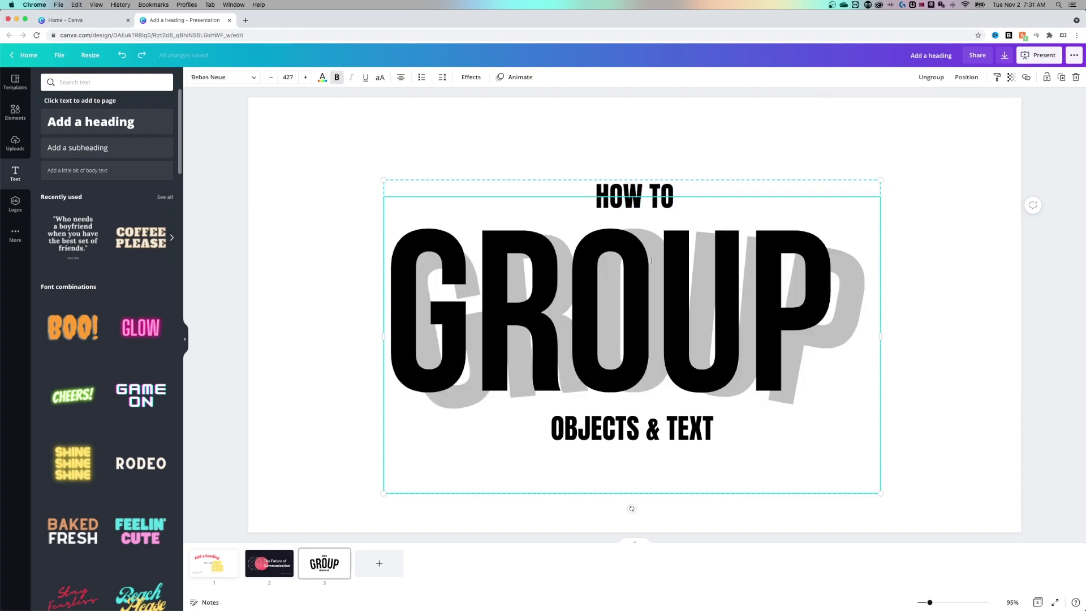
{"action": "key", "text": "super+a"}
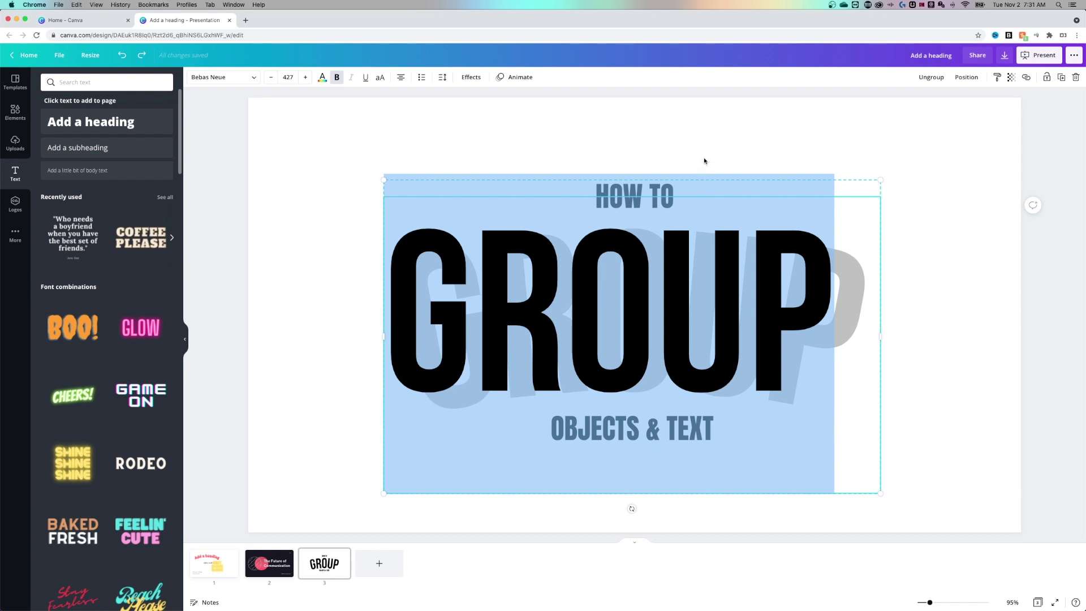
{"action": "key", "text": "Escape"}
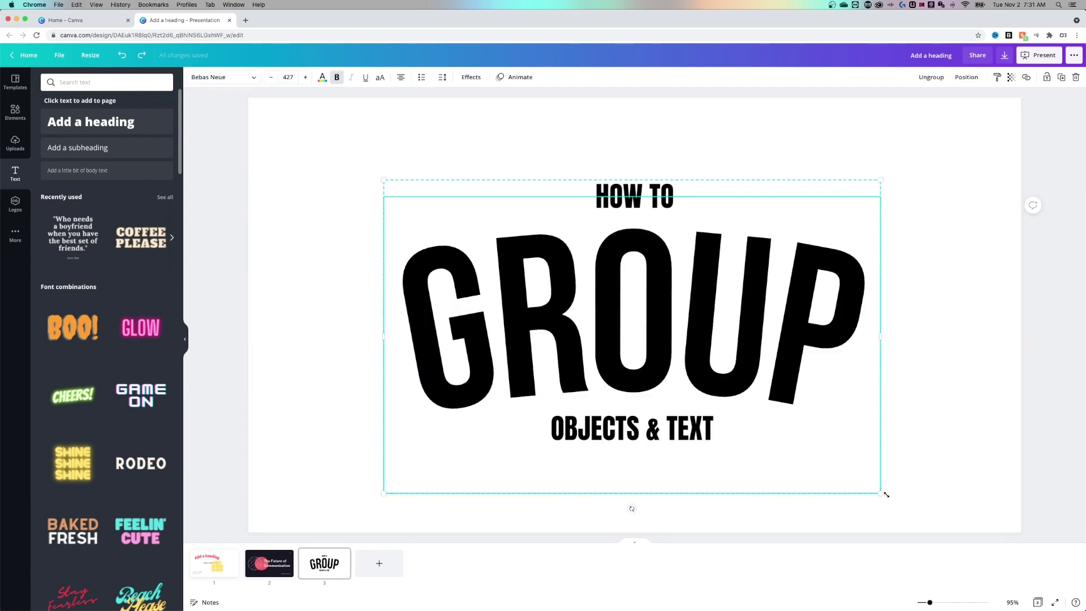
{"action": "left_click_drag", "start_coordinate": [881, 494], "coordinate": [650, 347]}
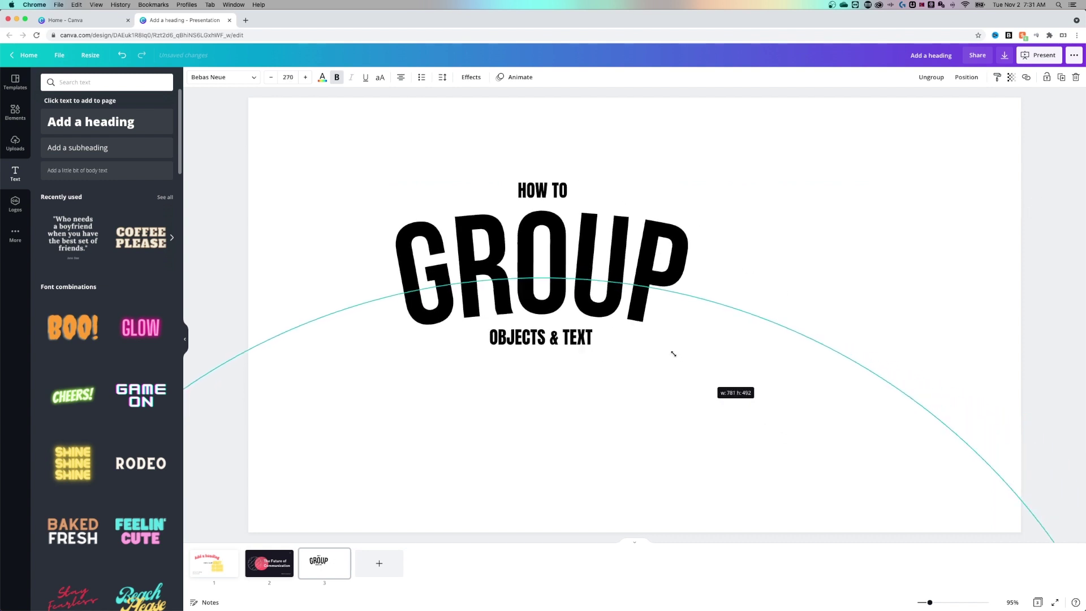
Rotate the grouped title, return it upright, enlarge it slightly and shift it right
{"action": "mouse_move", "coordinate": [517, 363]}
{"action": "left_mouse_down"}
{"action": "mouse_move", "coordinate": [538, 366]}
{"action": "mouse_move", "coordinate": [518, 371]}
{"action": "left_mouse_up"}
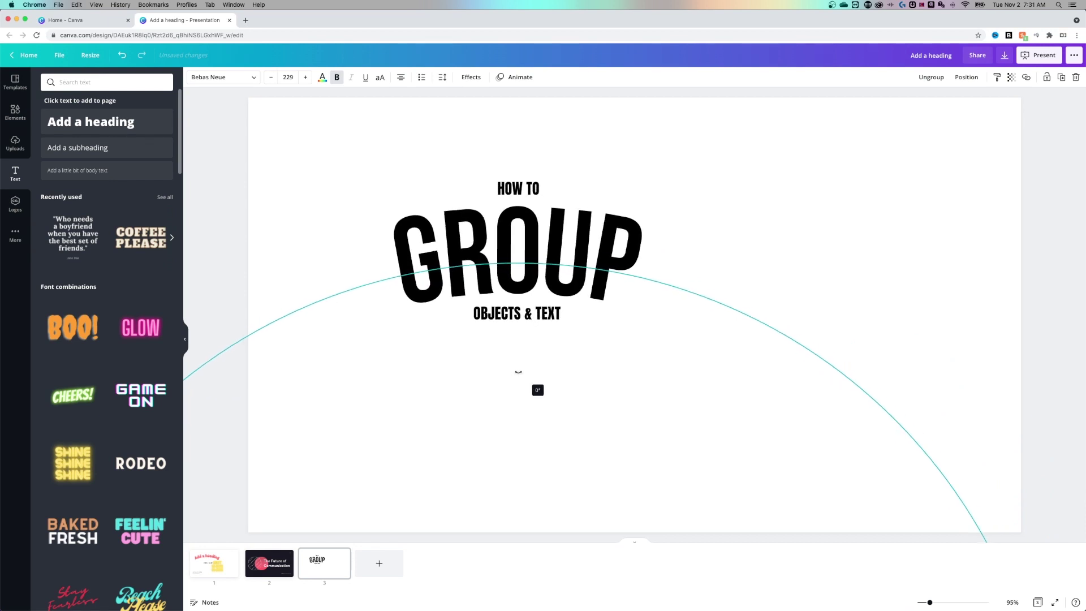
{"action": "left_click_drag", "start_coordinate": [518, 371], "coordinate": [517, 371]}
{"action": "left_click_drag", "start_coordinate": [650, 348], "coordinate": [716, 390]}
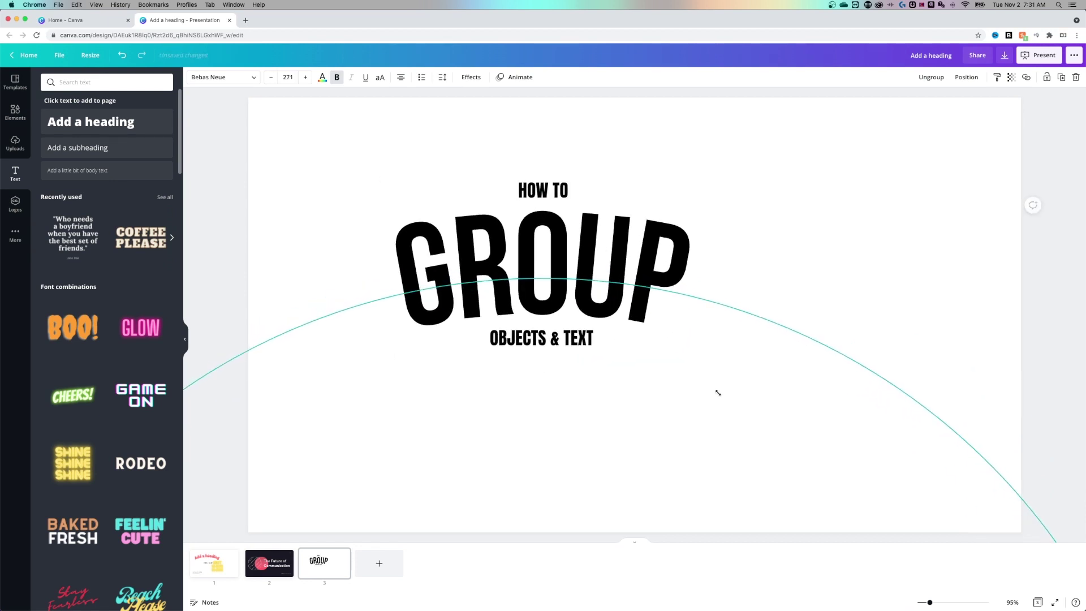
{"action": "mouse_move", "coordinate": [566, 241]}
{"action": "left_mouse_down"}
{"action": "mouse_move", "coordinate": [626, 252]}
{"action": "mouse_move", "coordinate": [609, 252]}
{"action": "left_mouse_up"}
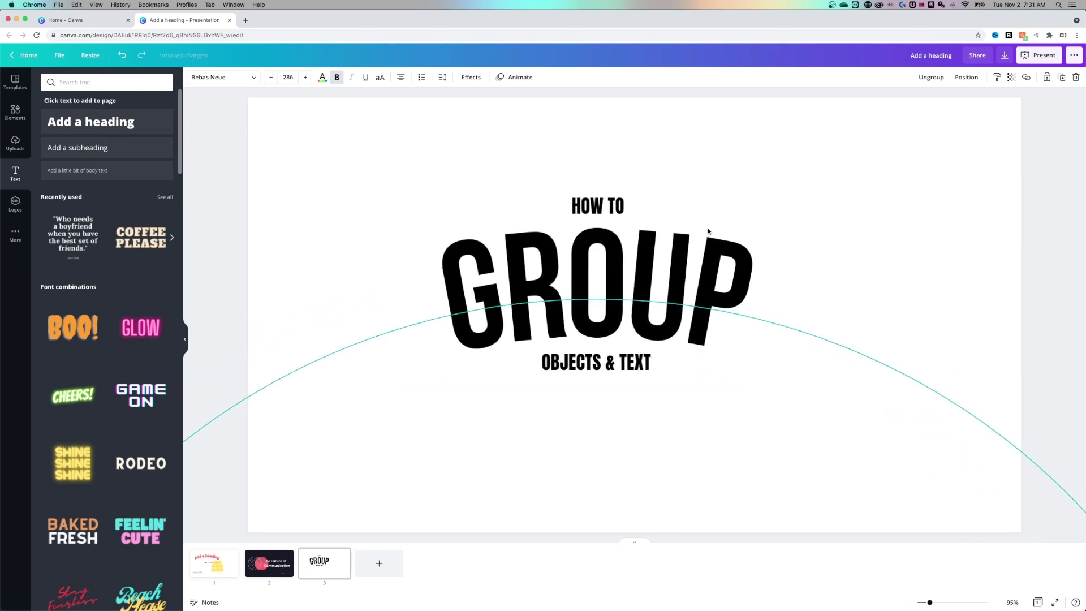
Test fading the group, restore full opacity, then deselect and reselect the title
{"action": "left_click", "coordinate": [1010, 78]}
{"action": "mouse_move", "coordinate": [981, 109]}
{"action": "left_mouse_down"}
{"action": "mouse_move", "coordinate": [940, 103]}
{"action": "mouse_move", "coordinate": [981, 103]}
{"action": "left_mouse_up"}
{"action": "left_click", "coordinate": [768, 182]}
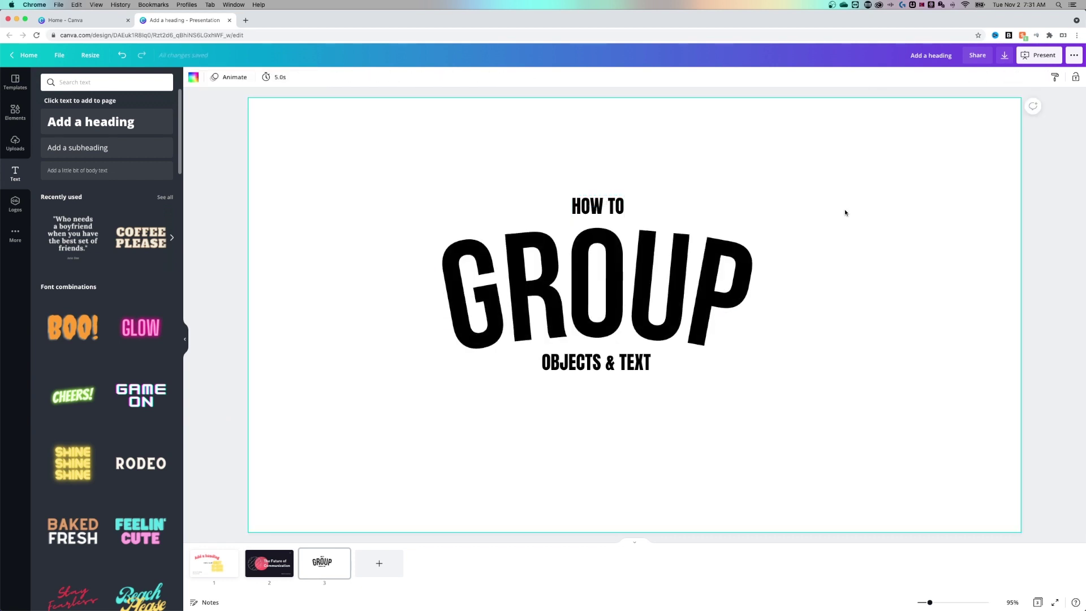
{"action": "left_click", "coordinate": [548, 265]}
Move the grouped title up and right, then settle it higher near the centre
{"action": "left_click_drag", "start_coordinate": [630, 278], "coordinate": [671, 230]}
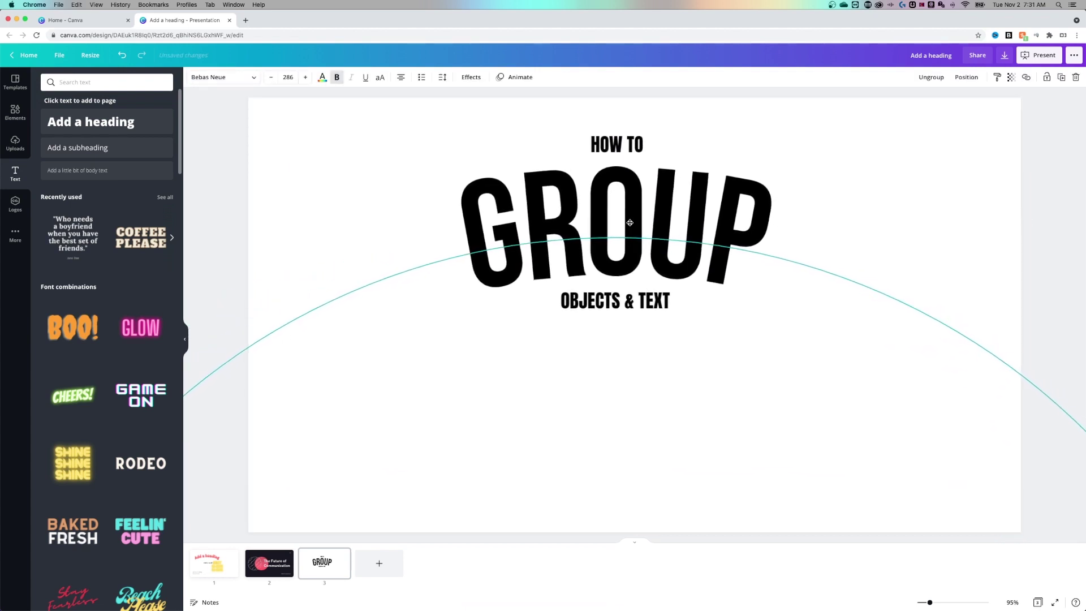
{"action": "left_click_drag", "start_coordinate": [671, 231], "coordinate": [626, 225]}
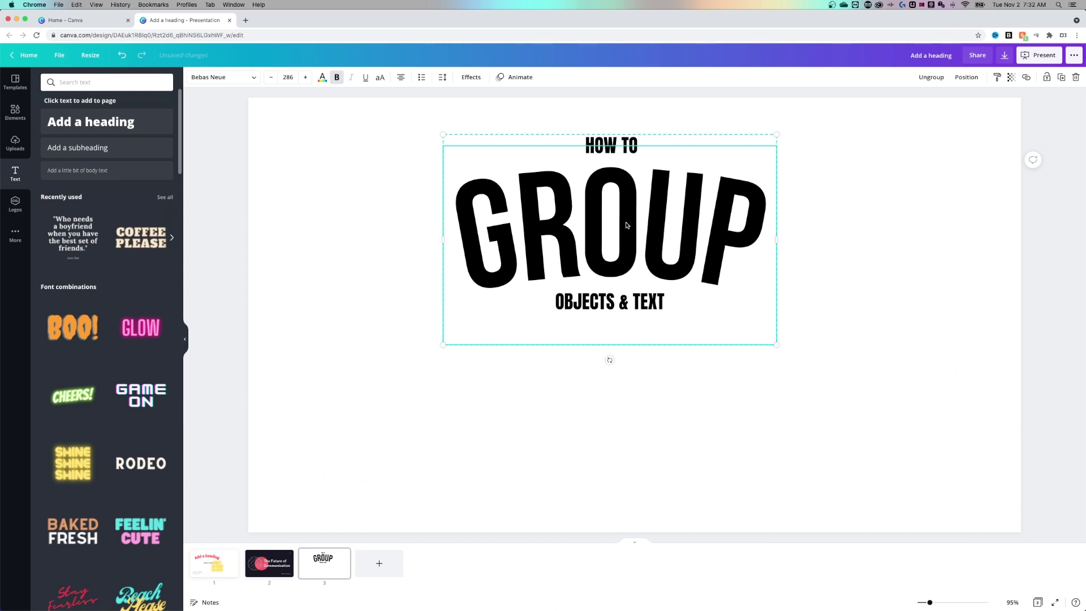